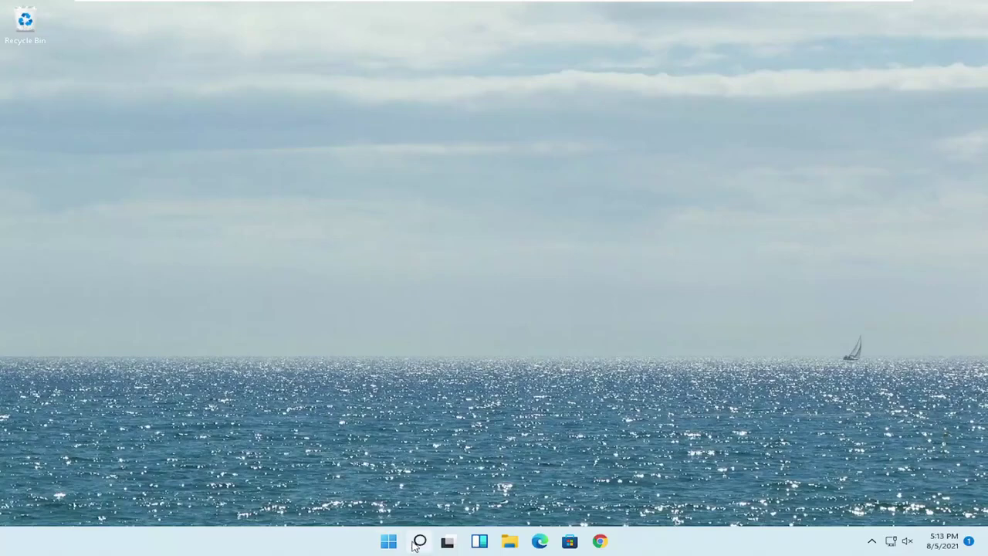
- Open System Properties through an 'advanced system' search and go to its Hardware settings
click(419, 541)
text(advanc)
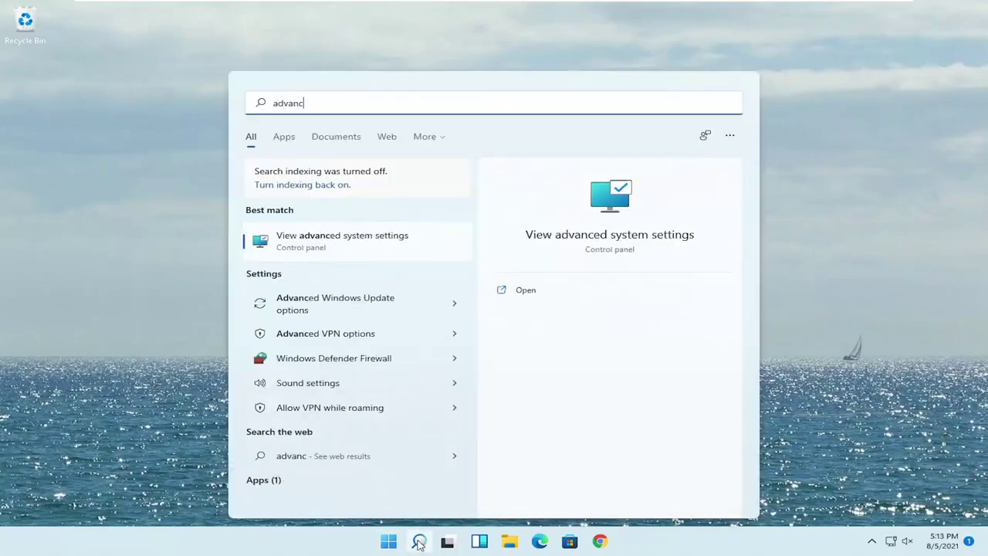
text(ed system)
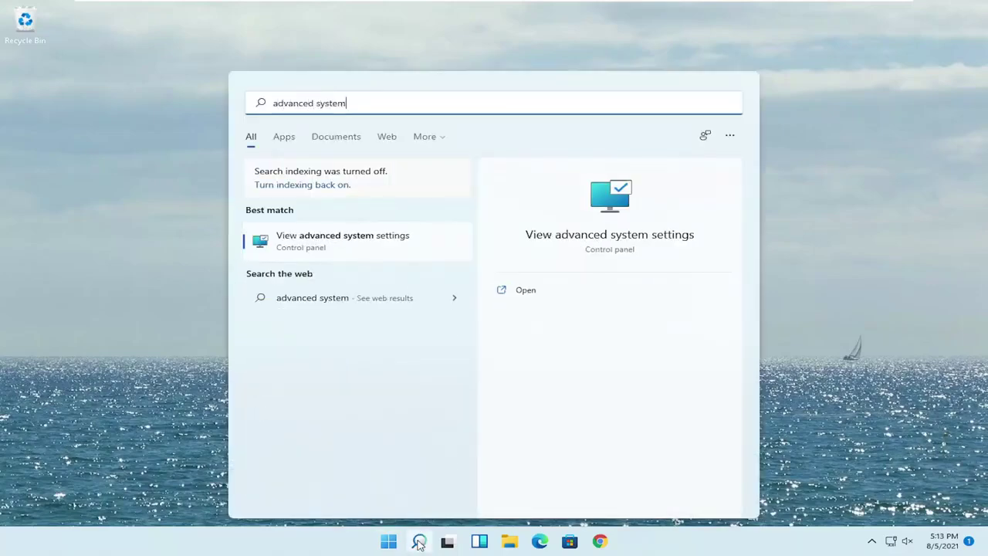
click(337, 241)
drag(191, 39, 489, 115)
click(432, 141)
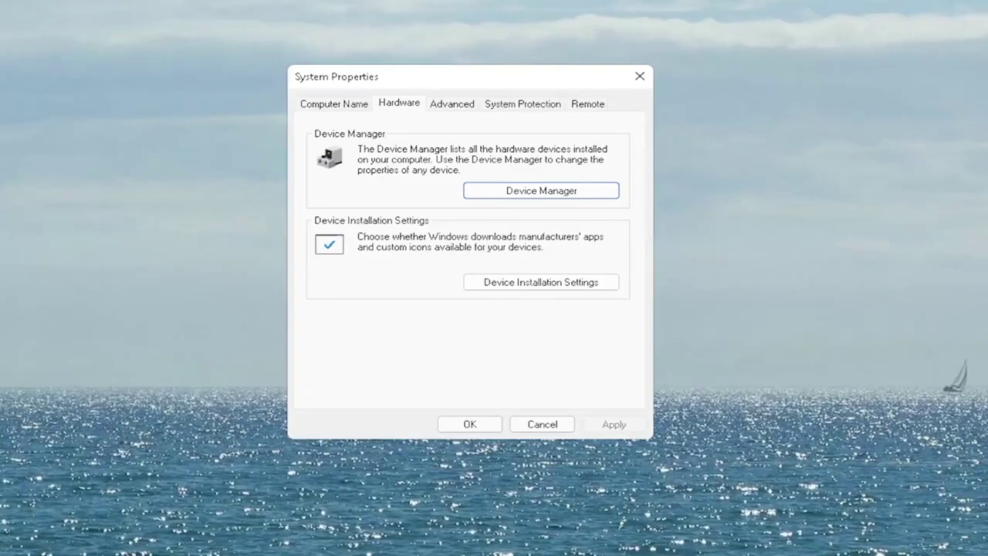
- Set Device Installation Settings to Yes for automatic manufacturers' apps and icons, save, and close System Properties
click(538, 283)
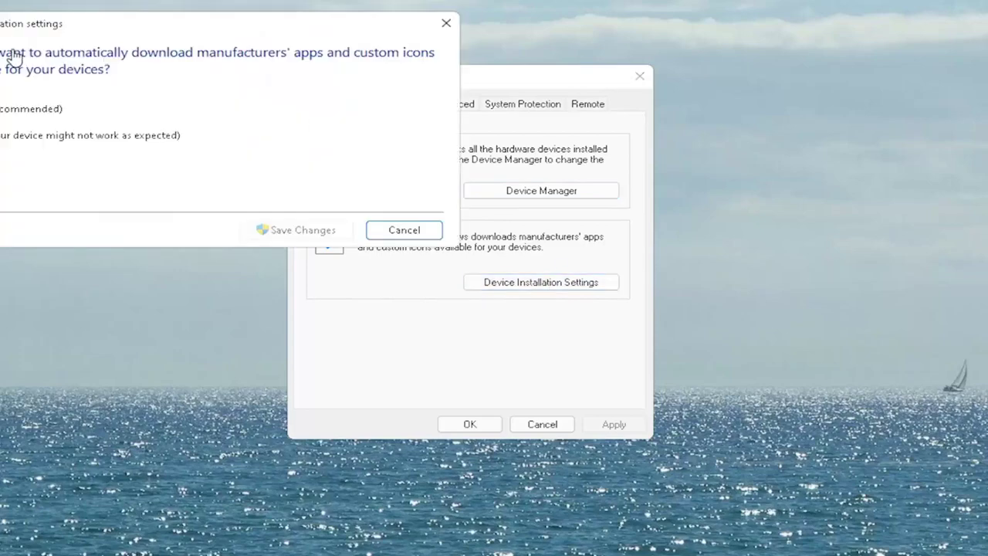
drag(69, 33, 290, 91)
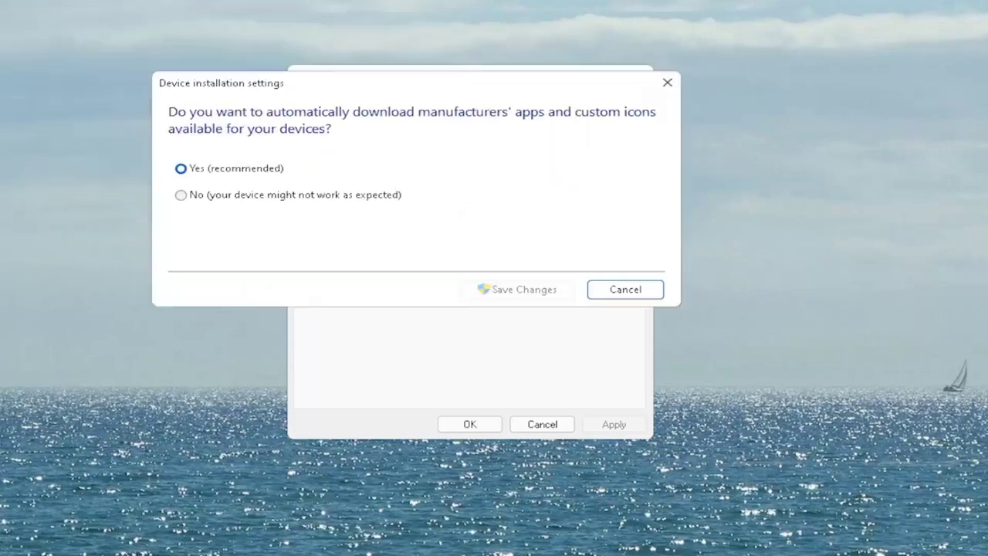
click(224, 173)
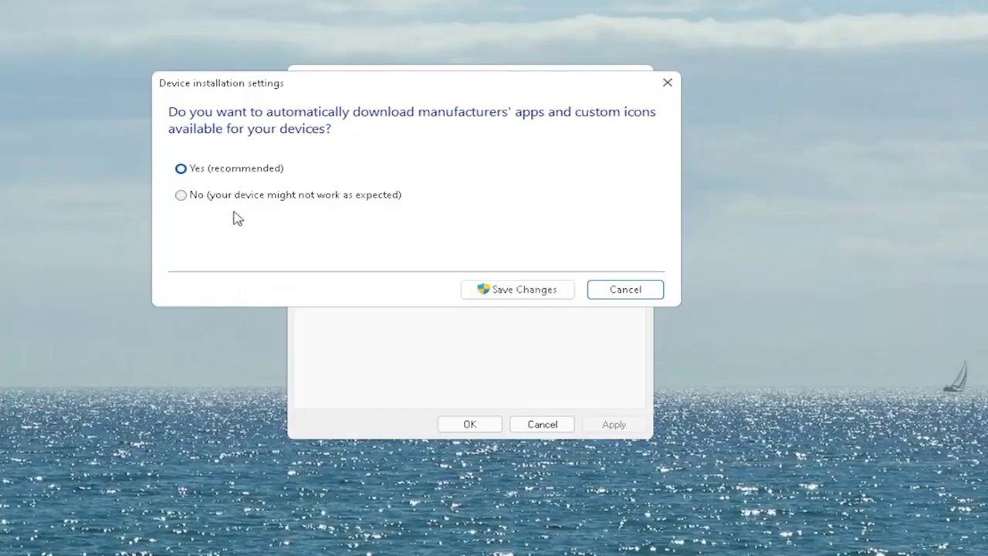
click(533, 288)
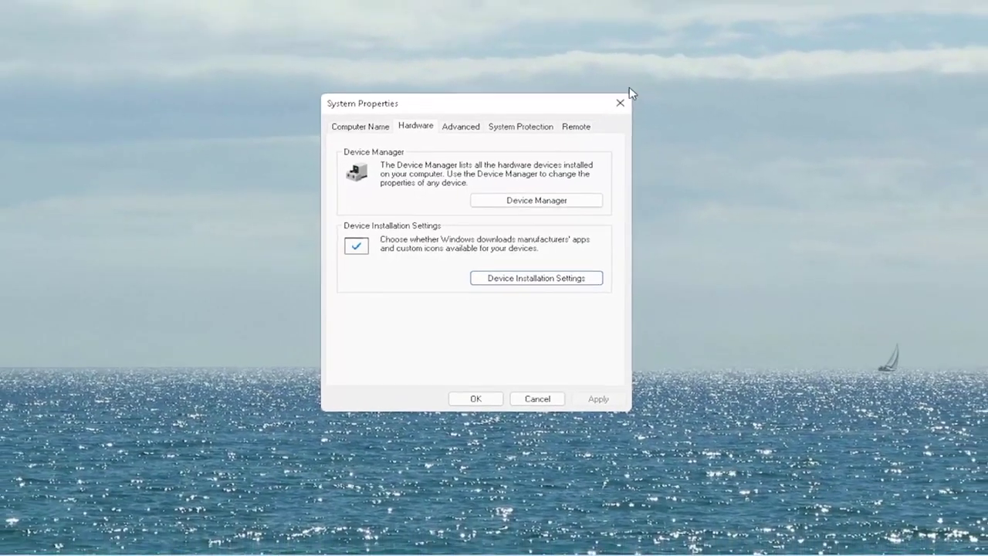
click(639, 75)
click(418, 542)
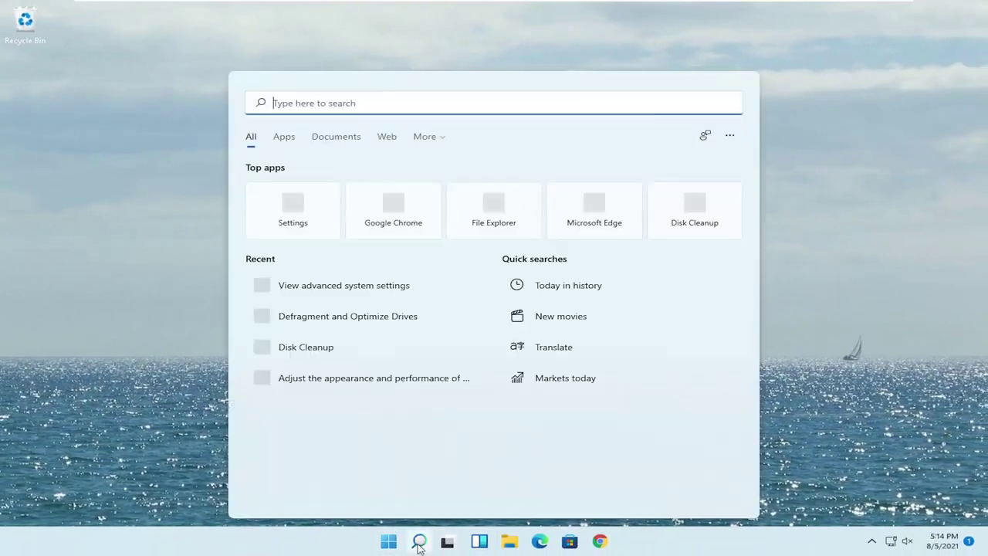
- Open Device Manager and view the High Definition Audio Device driver details (Microsoft, 10.0.22000.1)
text(device manager)
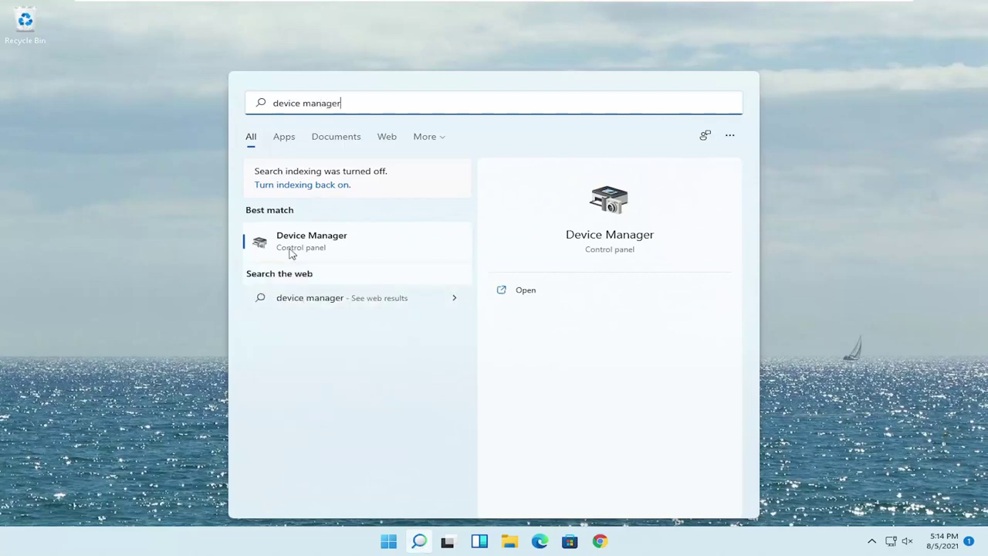
click(328, 244)
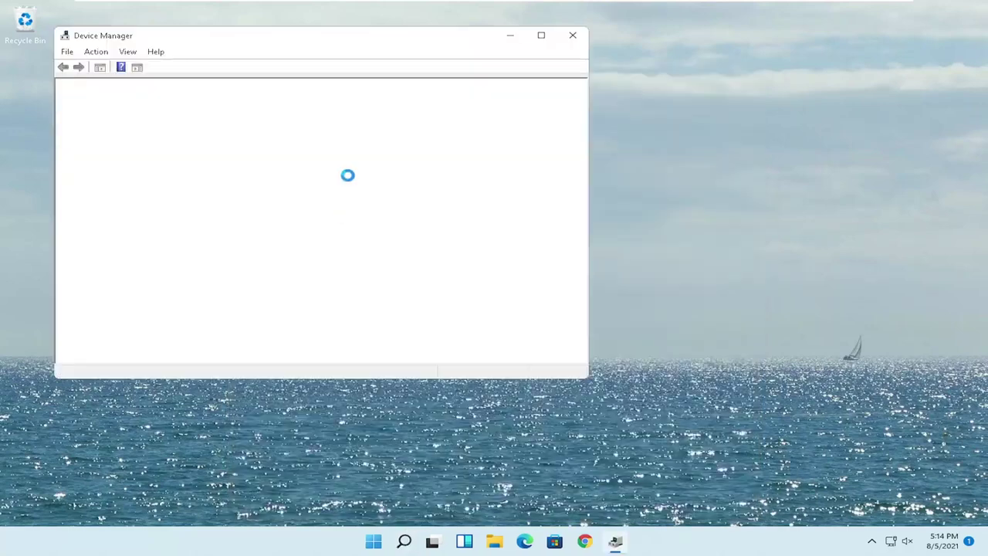
drag(327, 42, 461, 85)
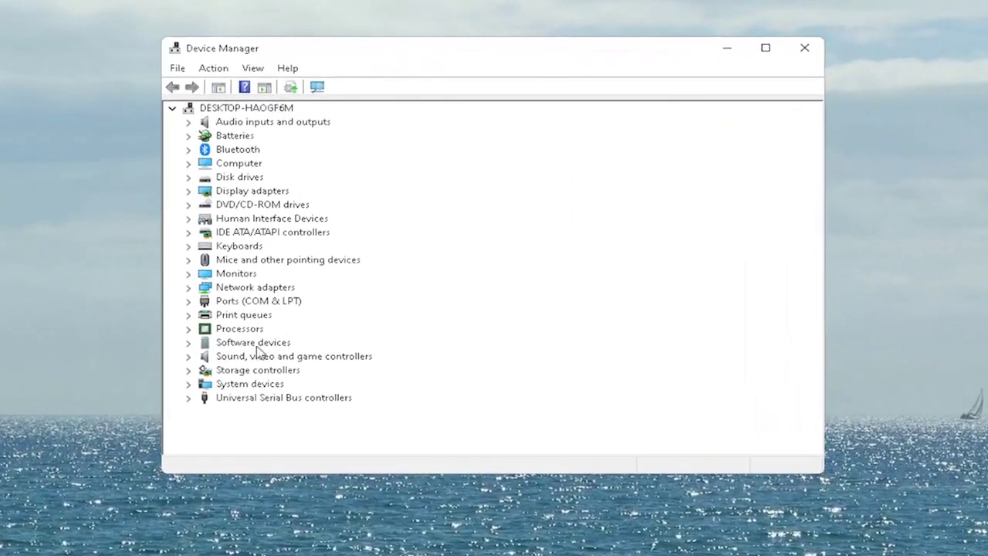
click(259, 351)
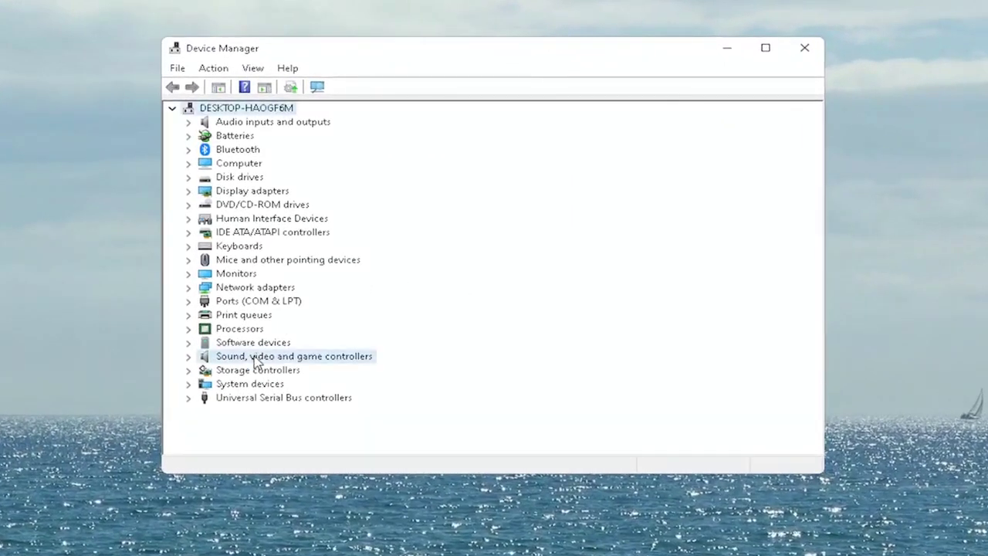
double_click(304, 358)
click(277, 370)
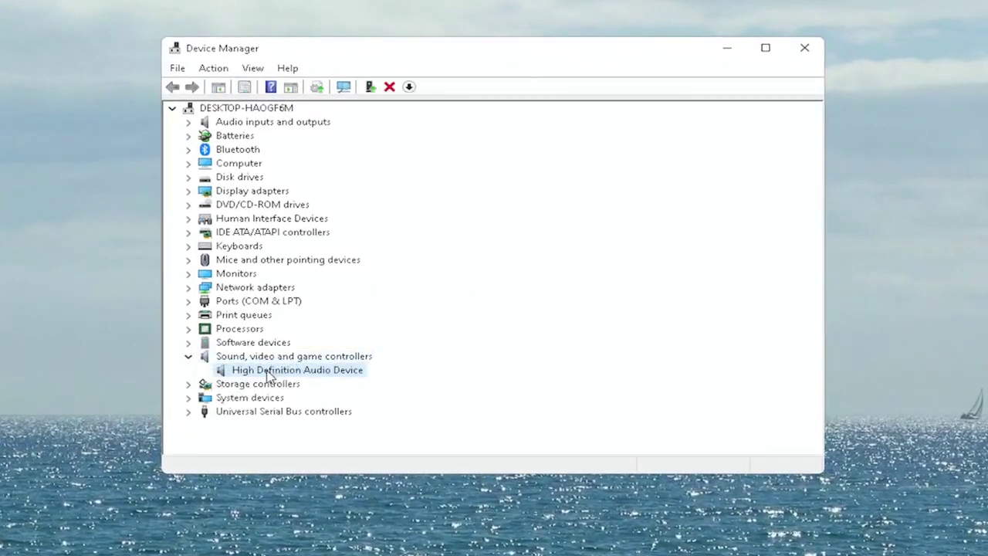
right_click(298, 369)
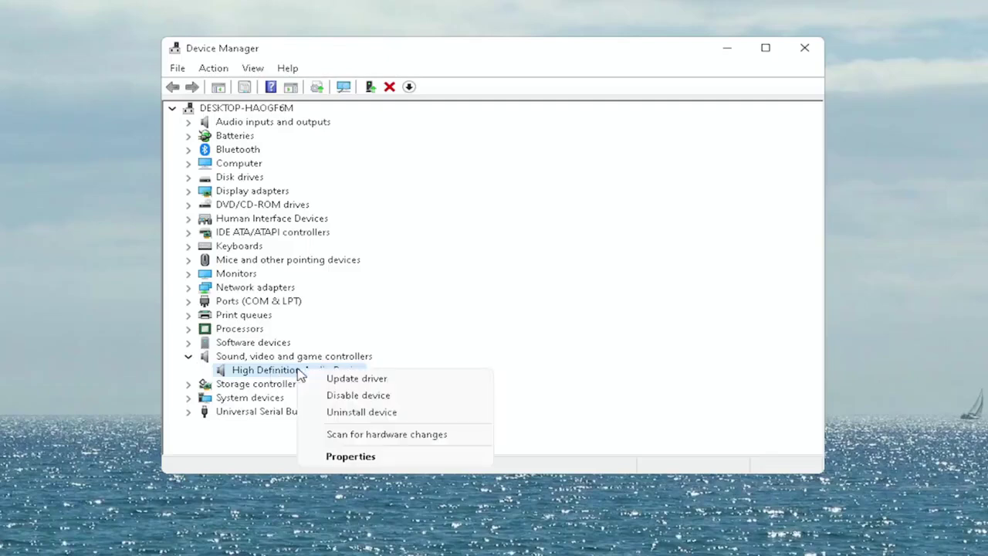
click(339, 457)
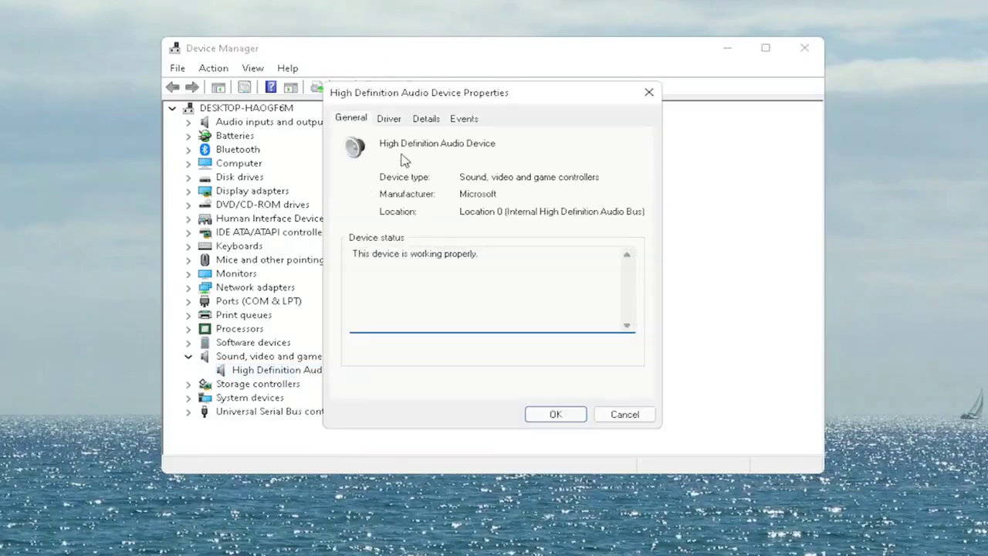
click(390, 121)
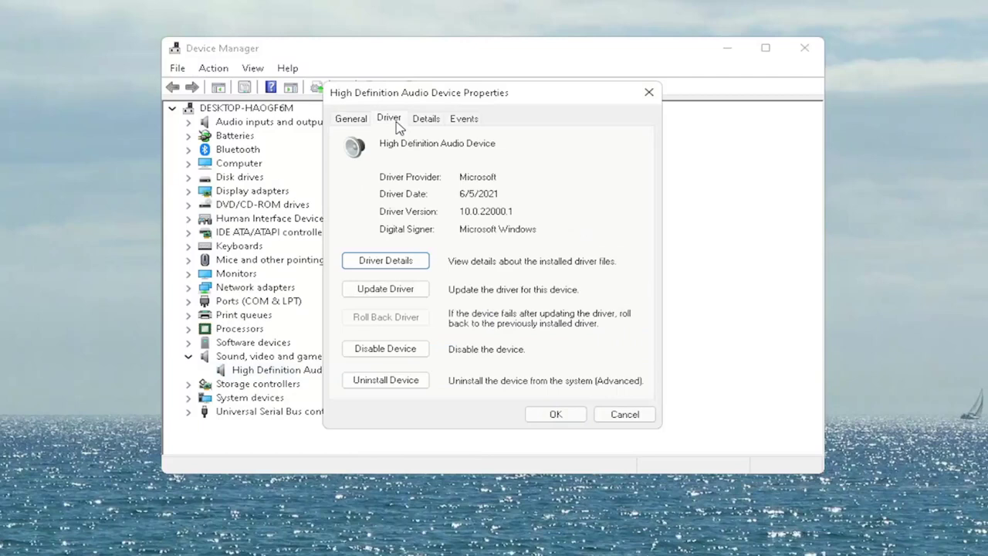
- Reinstall the High Definition Audio Device driver from the compatible list, accepting the warning and closing the dialogs
click(398, 292)
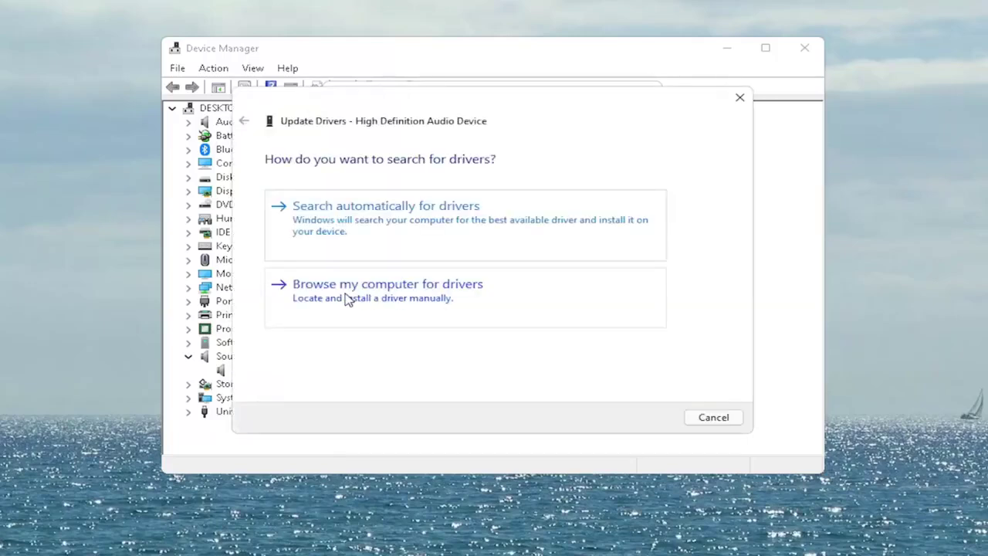
click(453, 291)
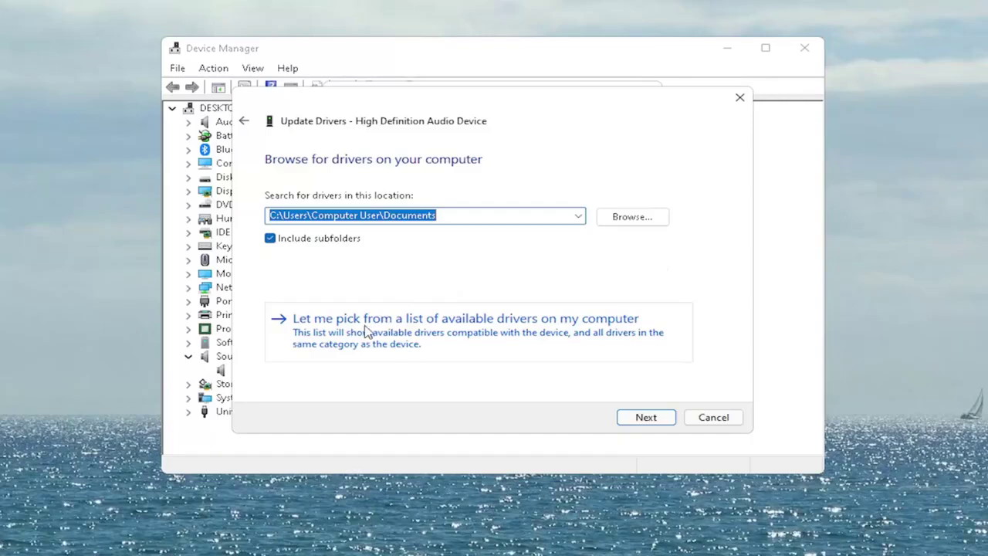
click(469, 341)
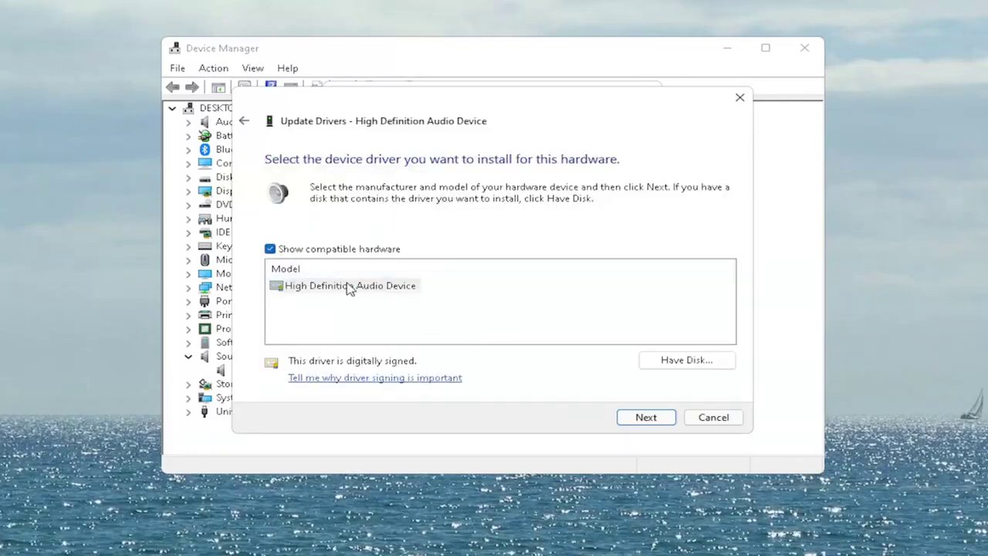
click(326, 287)
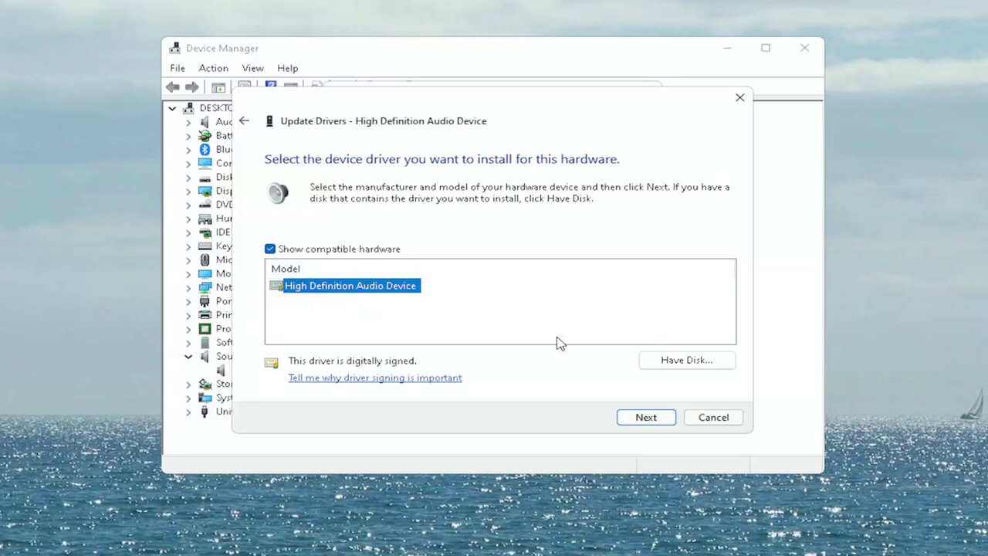
click(647, 423)
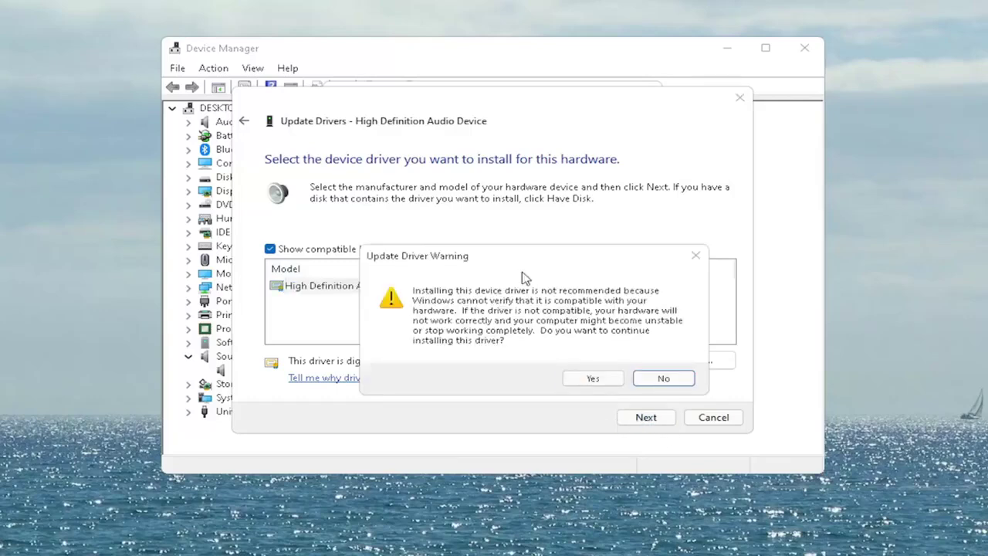
drag(512, 259, 454, 227)
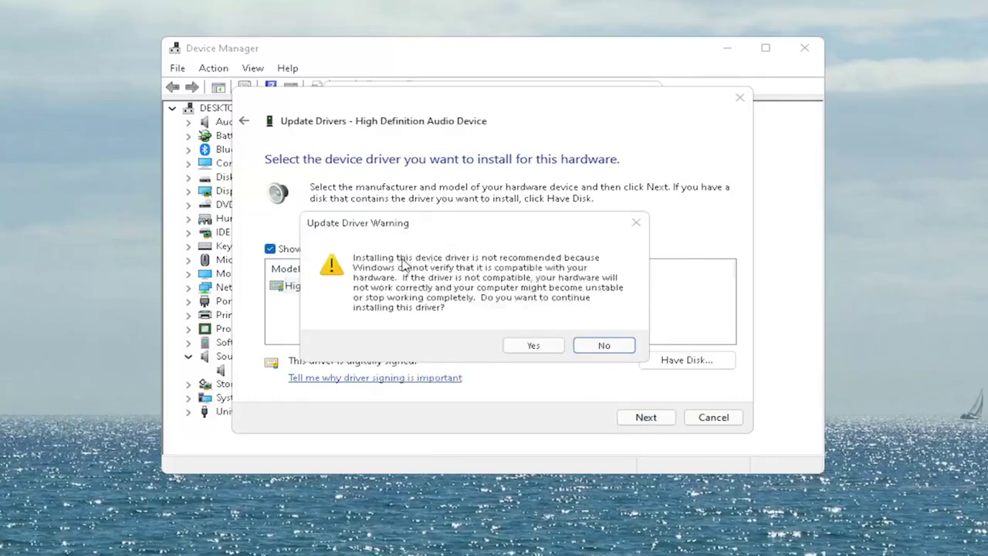
click(544, 346)
click(715, 416)
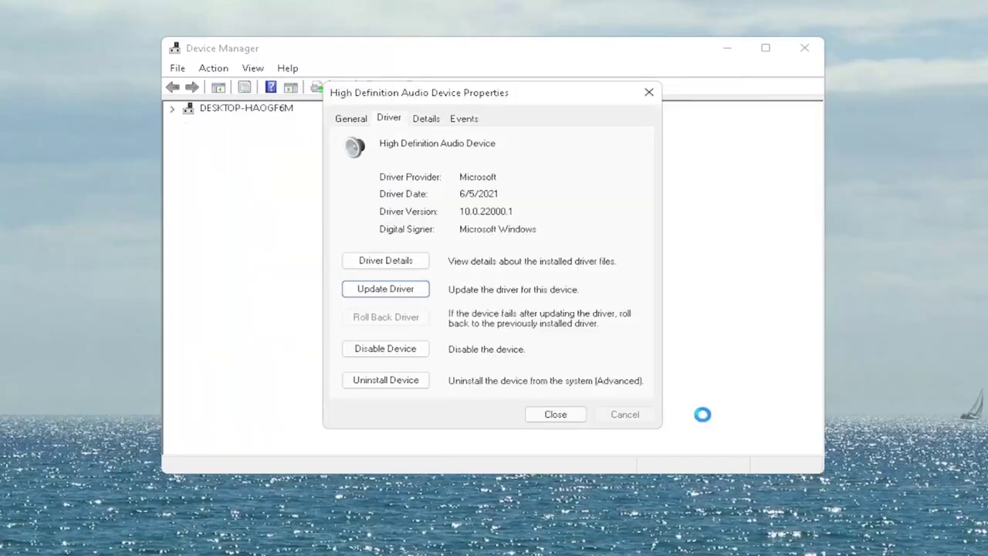
click(555, 414)
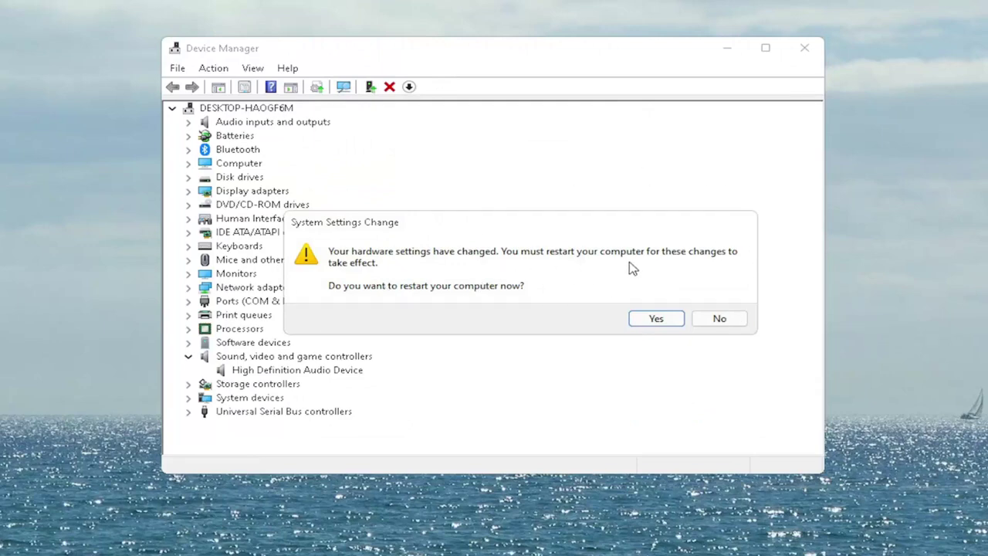
- Accept the restart prompt so the PC reboots back to the desktop
click(670, 316)
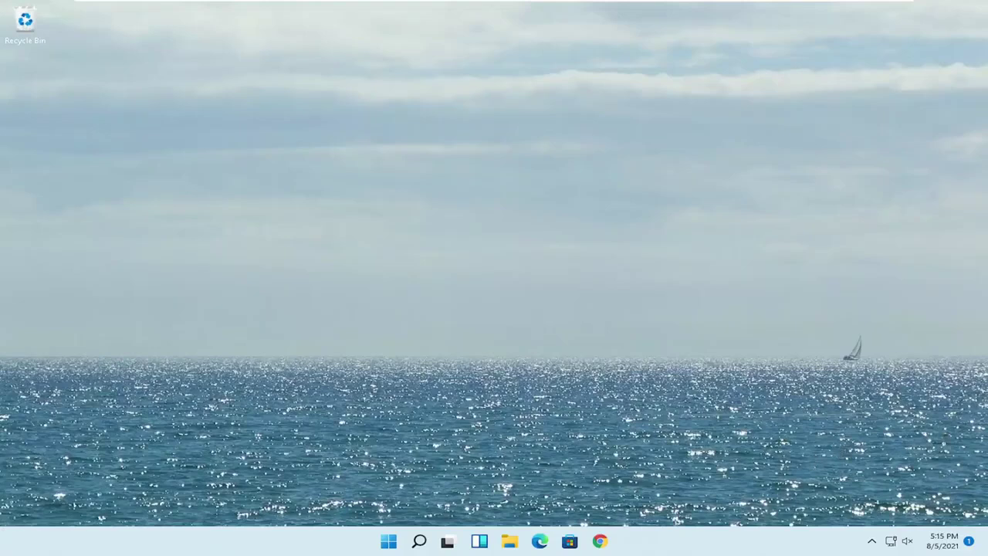
- Open Bluetooth & devices in Settings from the Bluetooth icon among the hidden tray icons
click(873, 542)
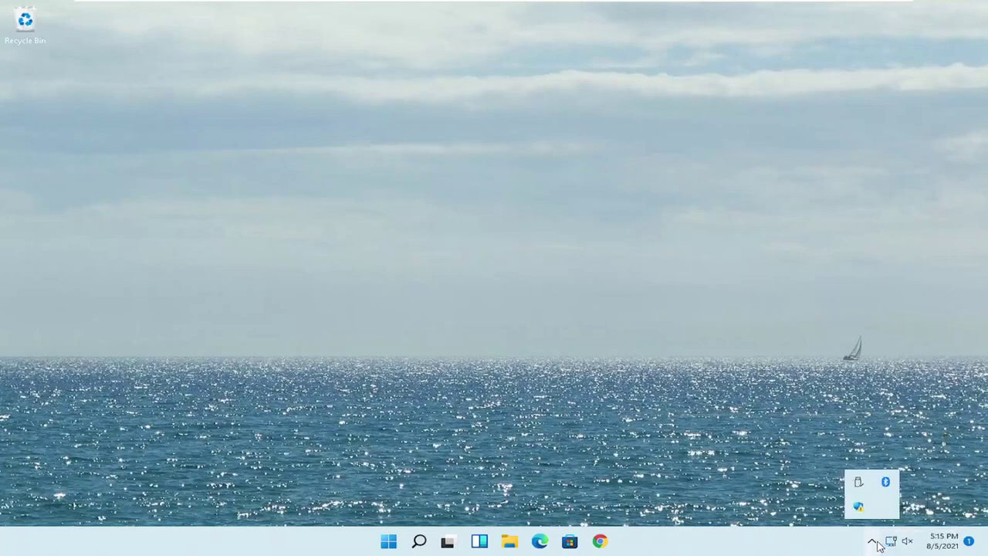
click(889, 485)
right_click(882, 488)
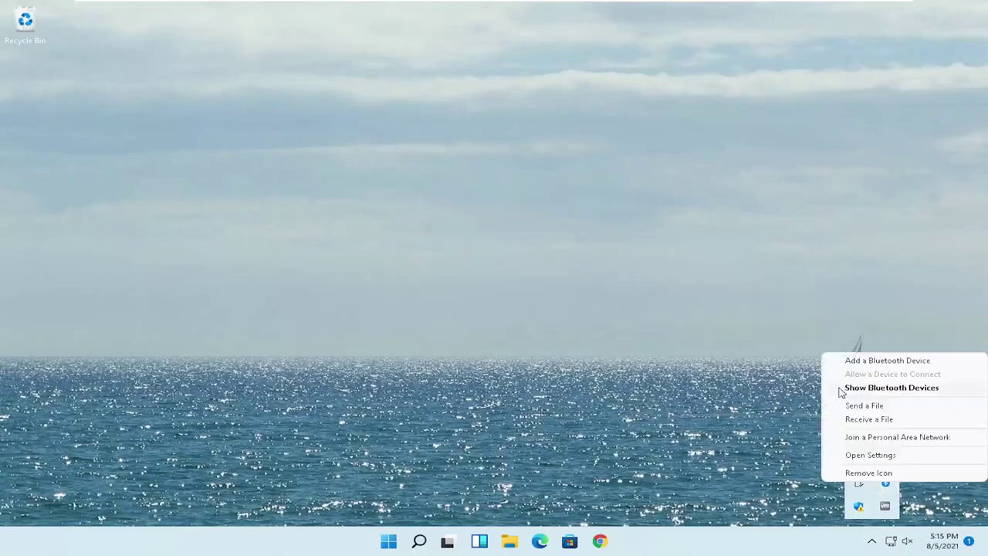
click(893, 388)
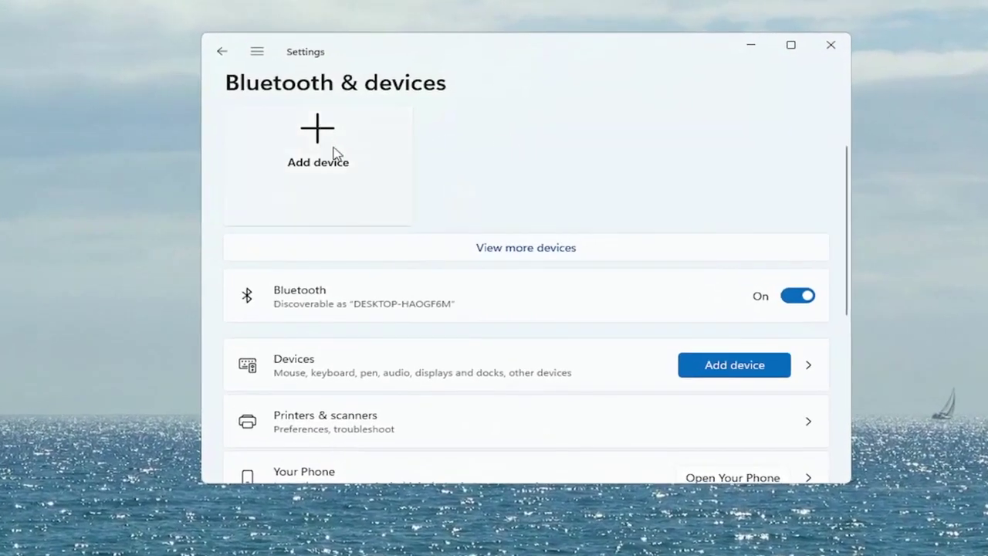
click(312, 143)
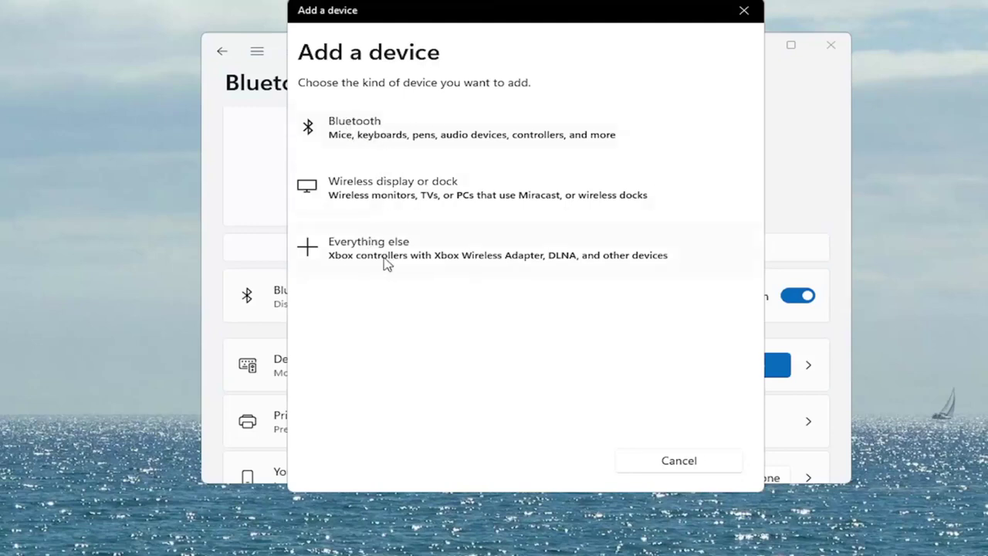
click(358, 139)
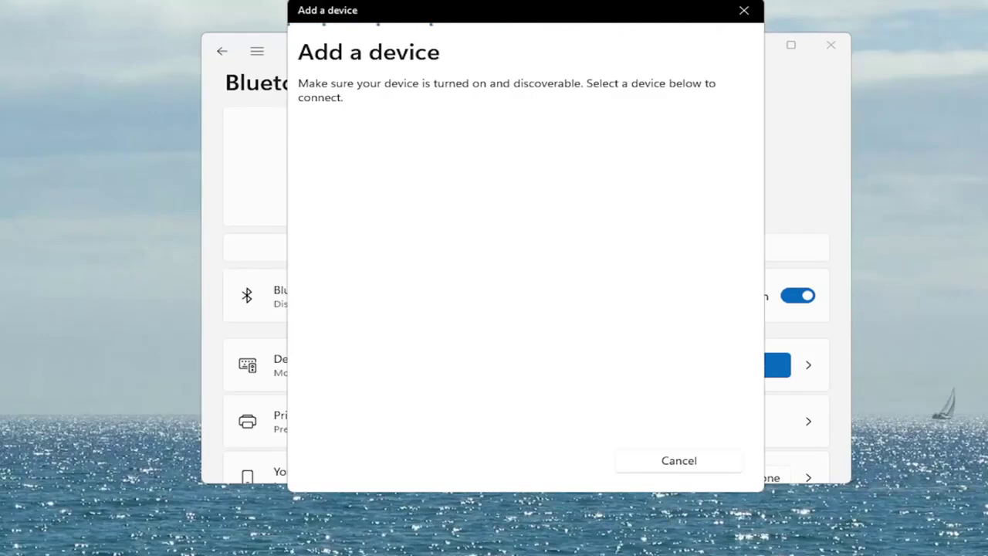
click(745, 12)
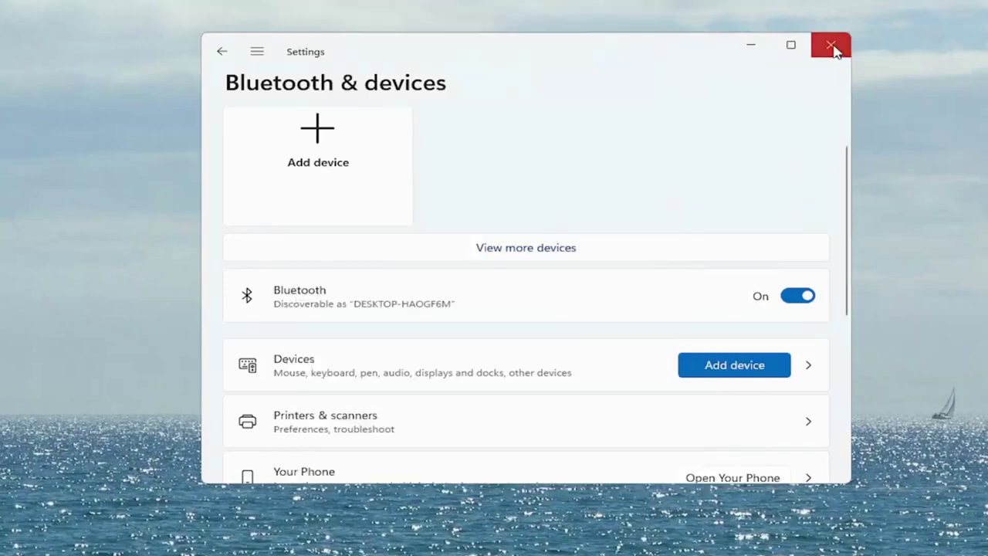
- Close Settings and reopen it by searching 'settings', landing on the System page
click(827, 48)
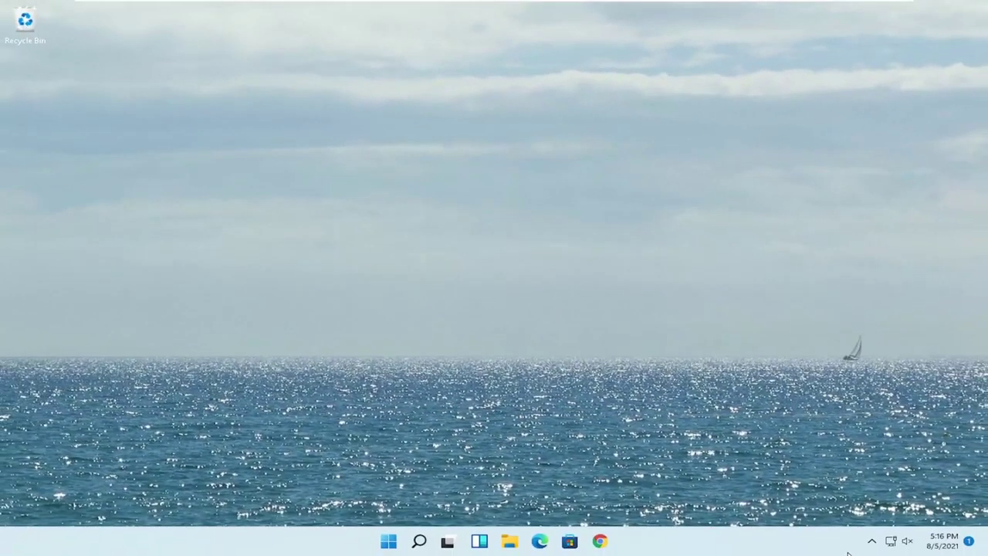
click(418, 542)
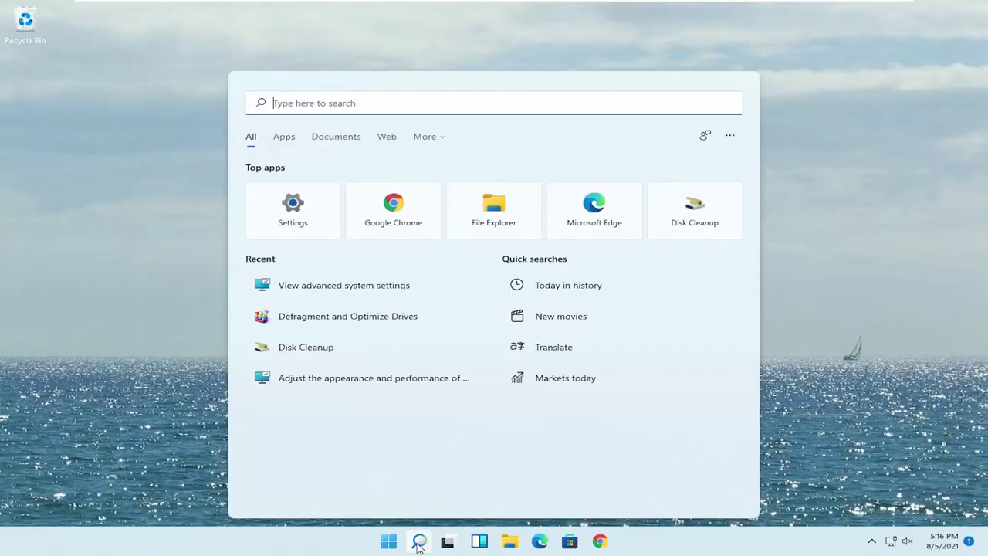
text(settings)
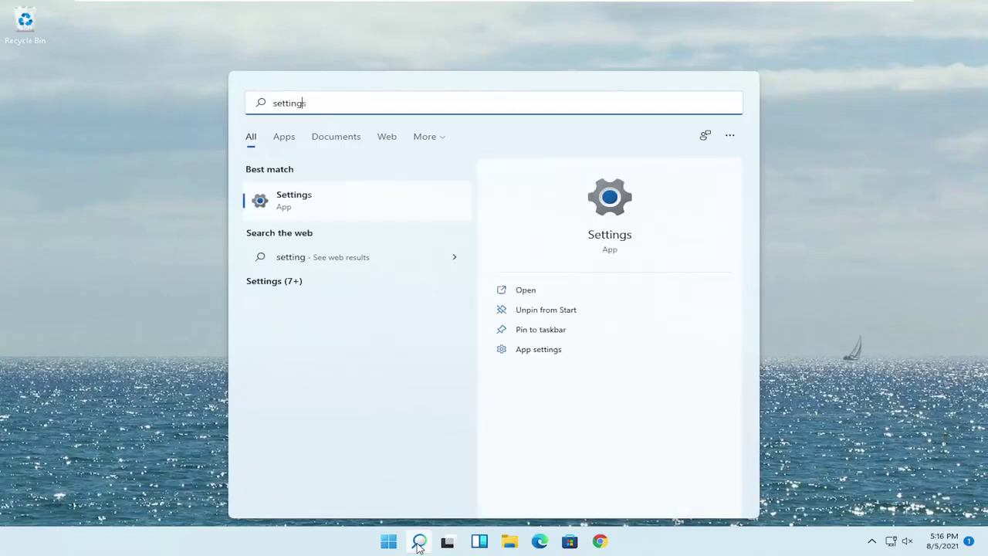
click(297, 200)
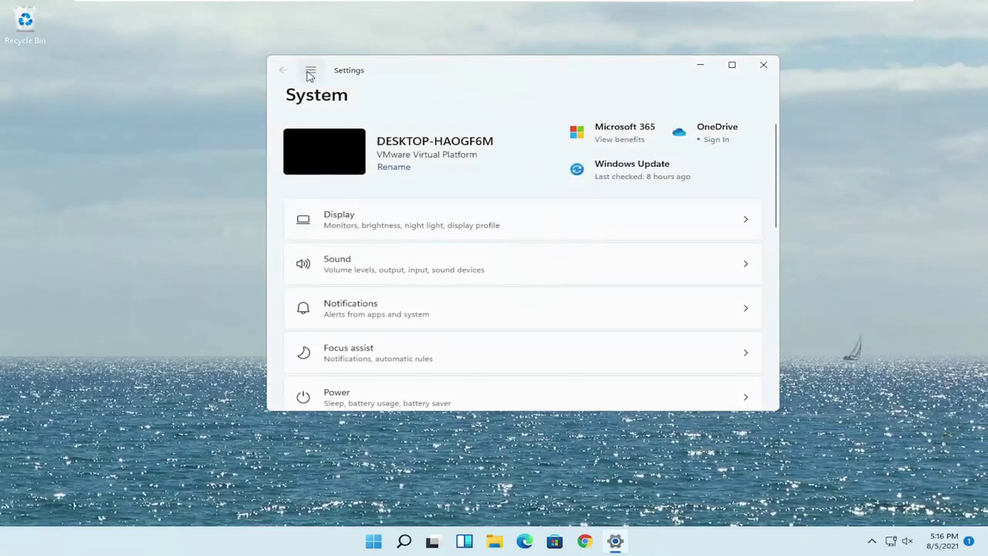
- Navigate to System > Sound > Speakers properties
click(311, 72)
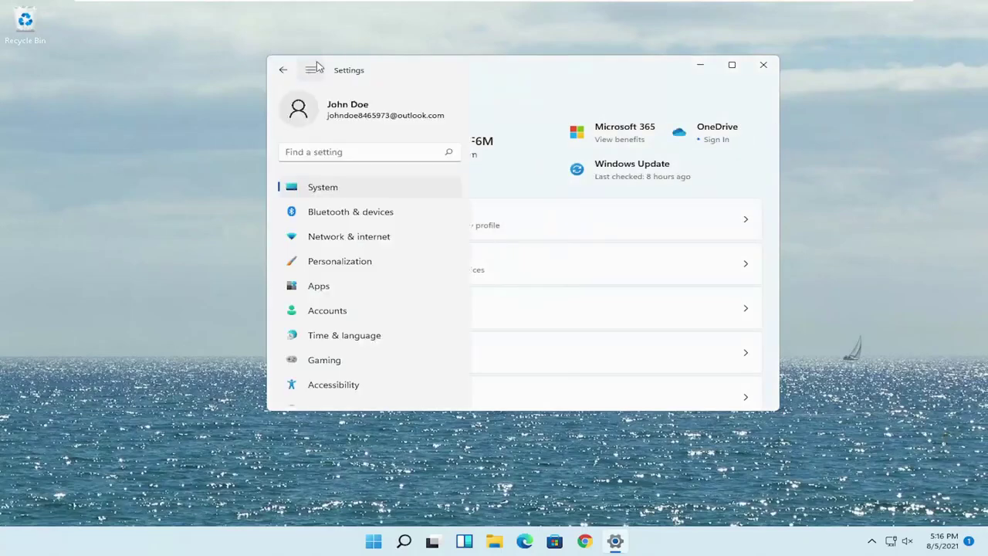
click(303, 193)
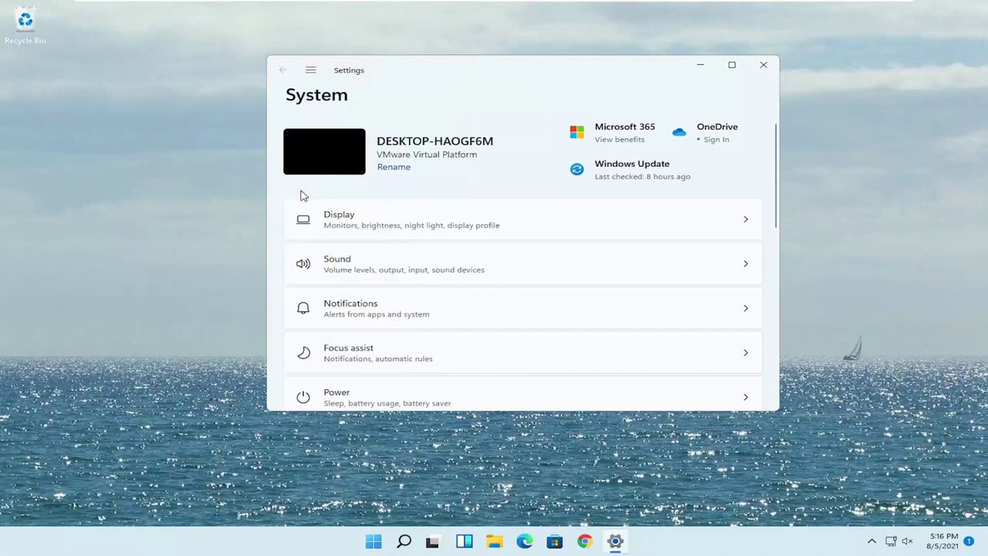
click(377, 269)
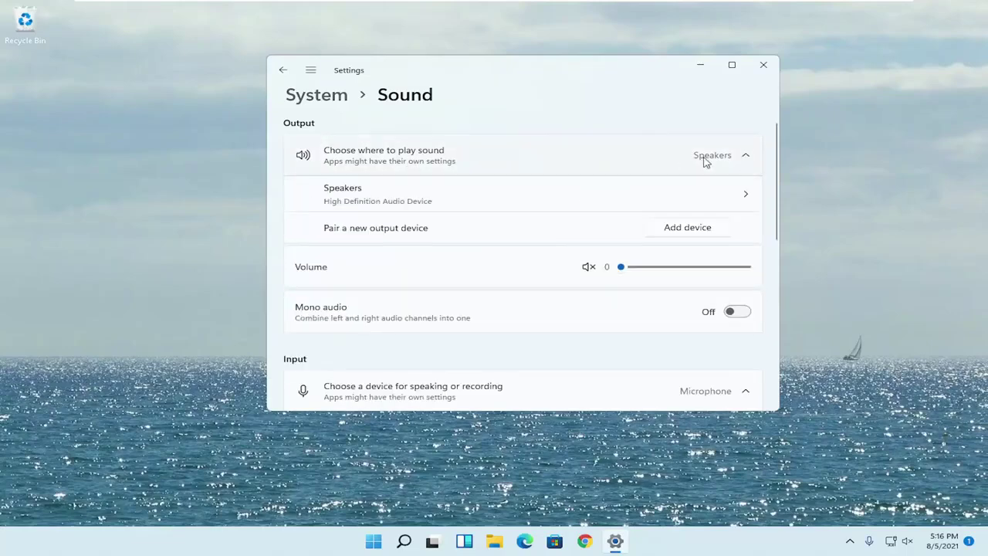
click(375, 198)
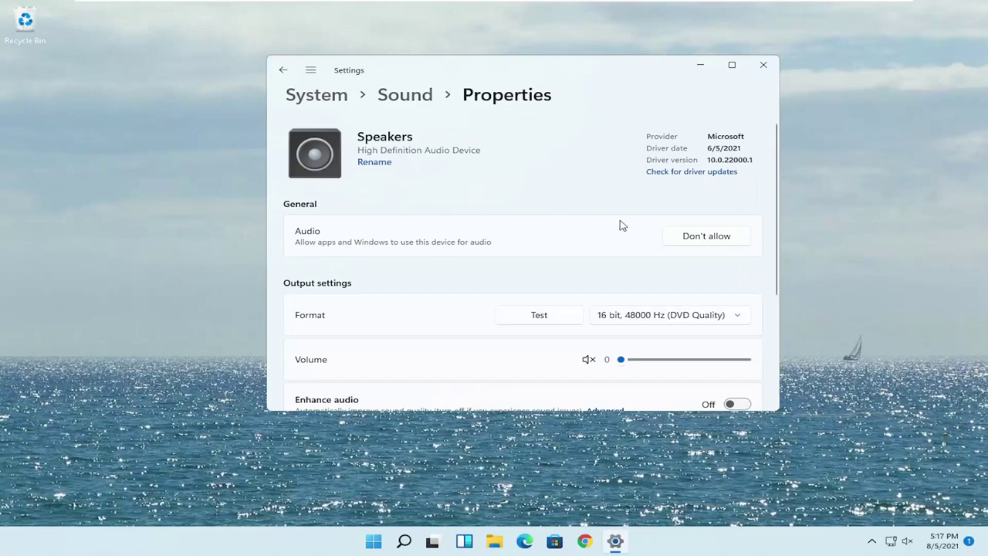
- Toggle Speakers audio to Don't allow and back to Allow, test the volume slider, and return to Sound
click(705, 241)
click(603, 202)
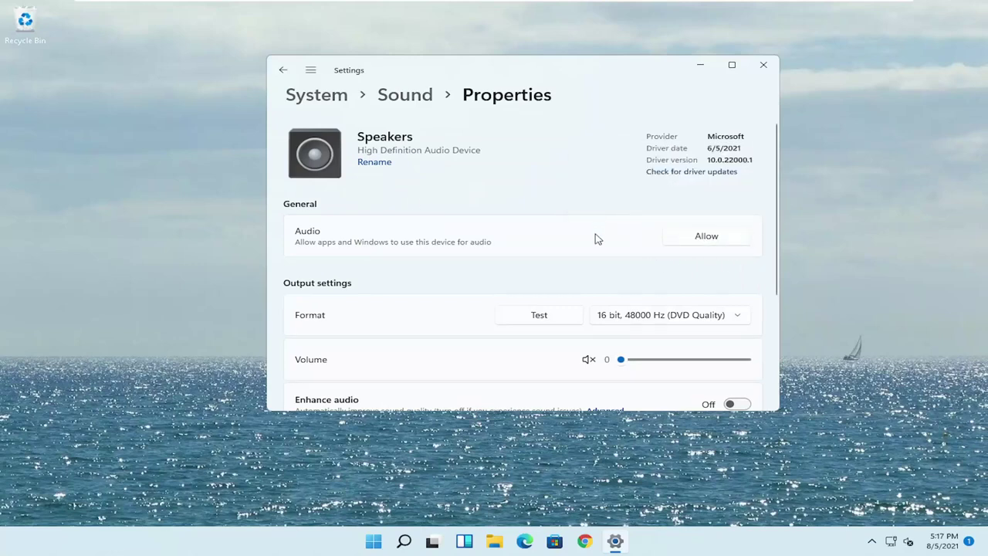
click(701, 244)
scroll(667, 260, down, 1)
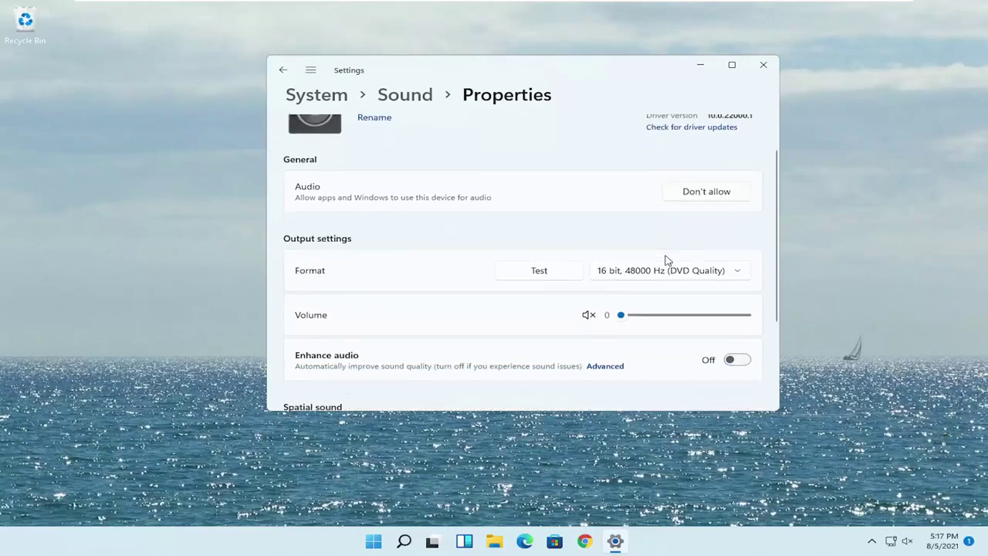
scroll(668, 261, down, 1)
drag(635, 276, 569, 275)
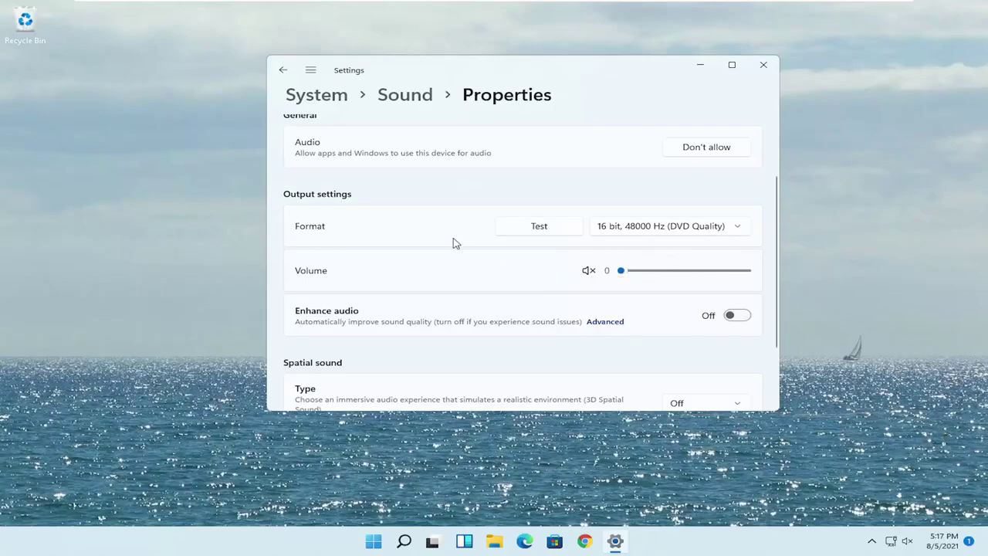
scroll(454, 243, up, 2)
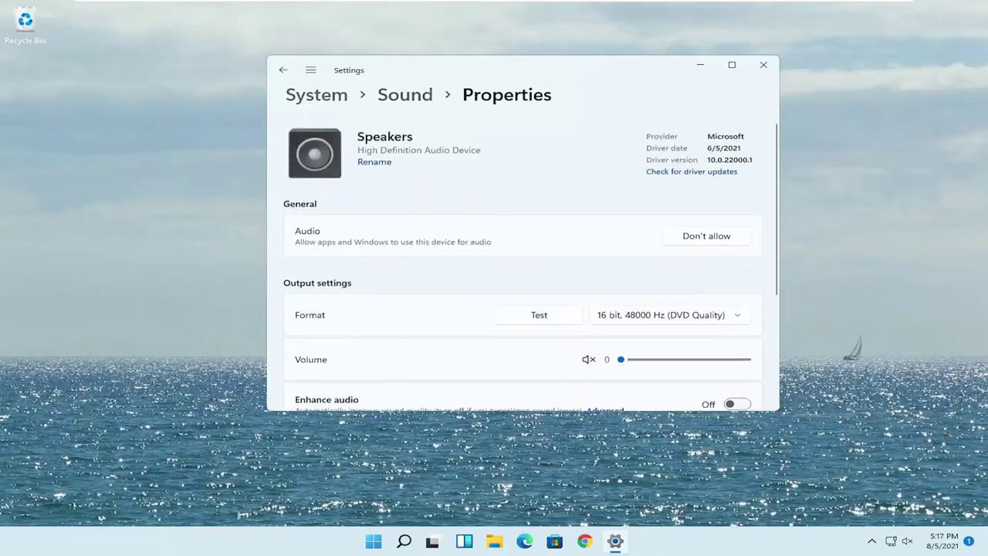
click(283, 70)
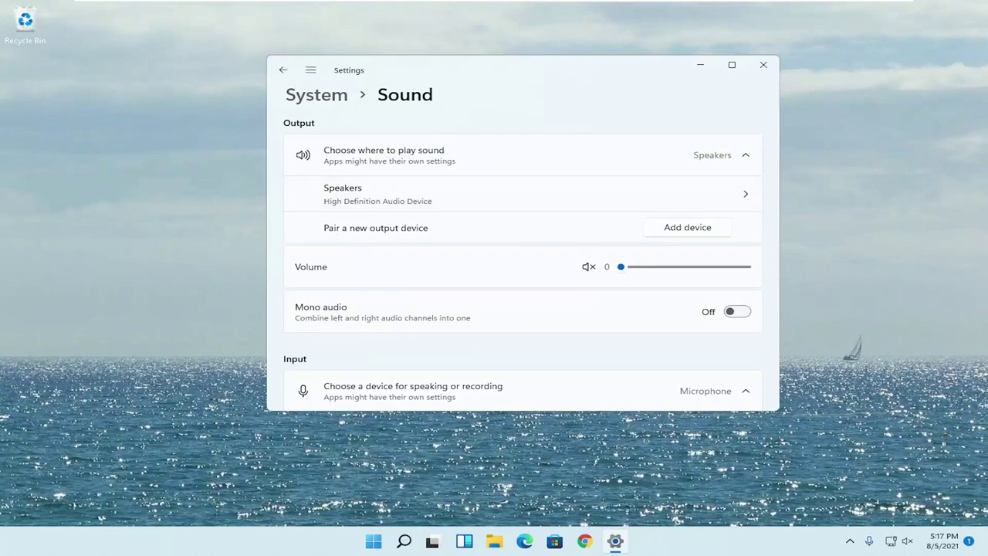
- Close Settings and search 'troubleshoot' to reopen the Troubleshoot settings
click(761, 66)
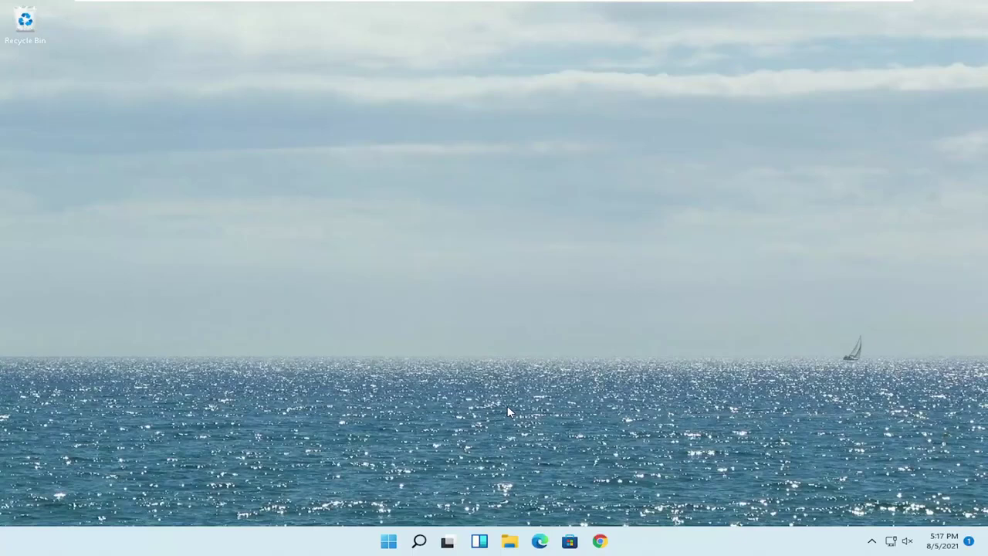
text(troubleshoot)
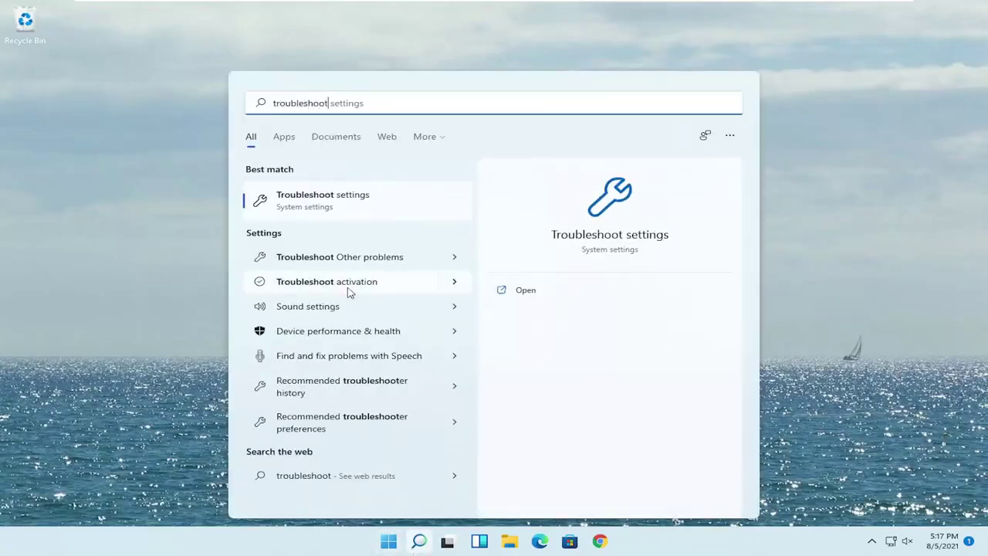
click(362, 202)
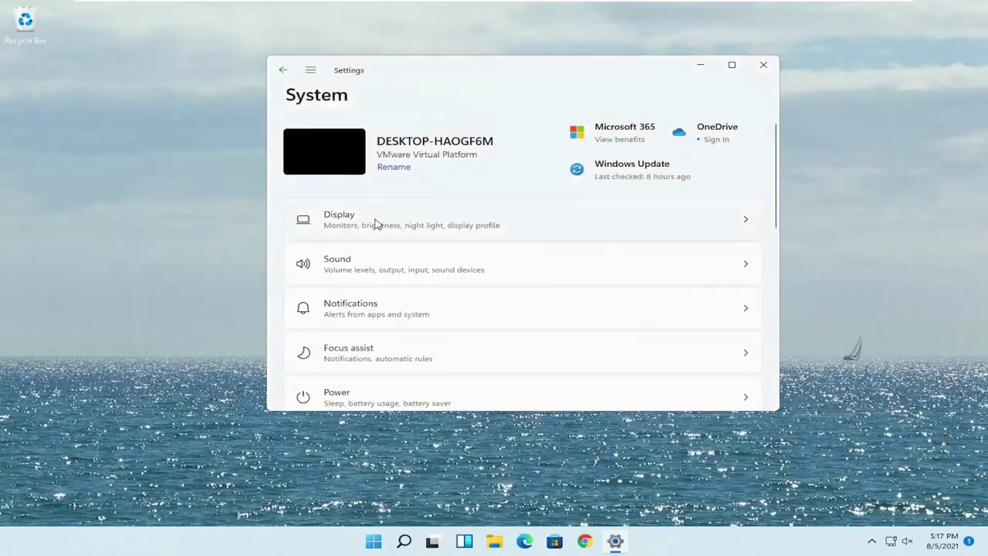
- Go to System > Troubleshoot > Other troubleshooters to list Playing Audio and the rest
scroll(461, 299, down, 5)
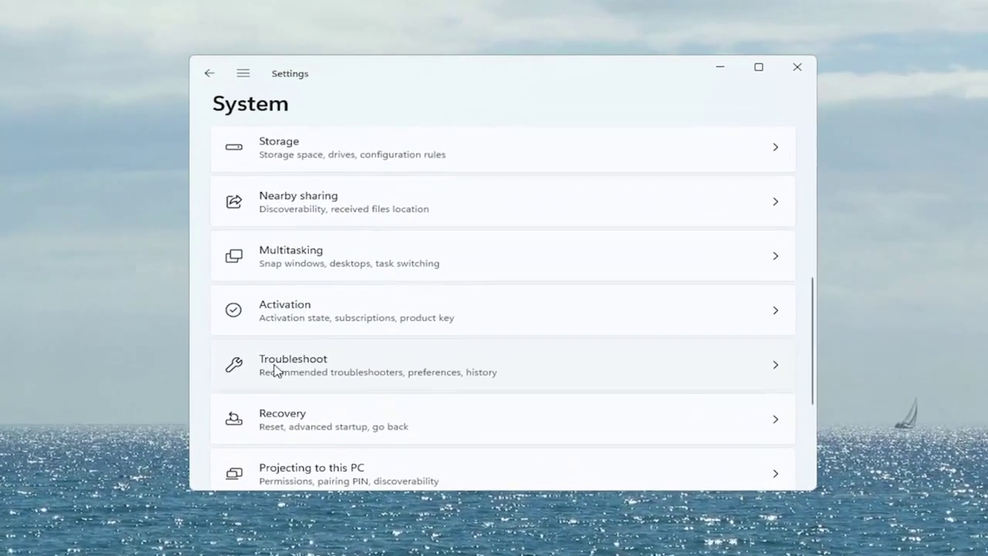
click(374, 373)
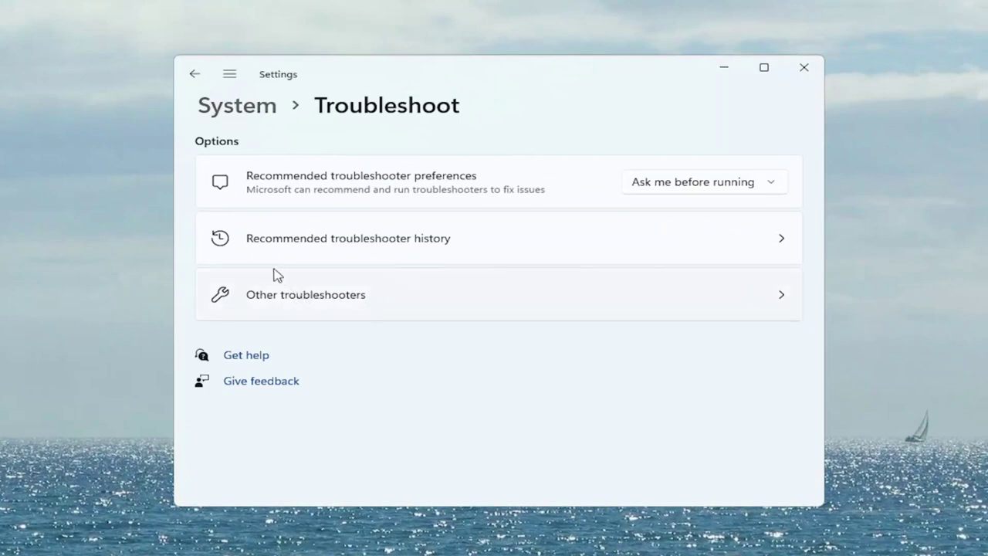
click(337, 312)
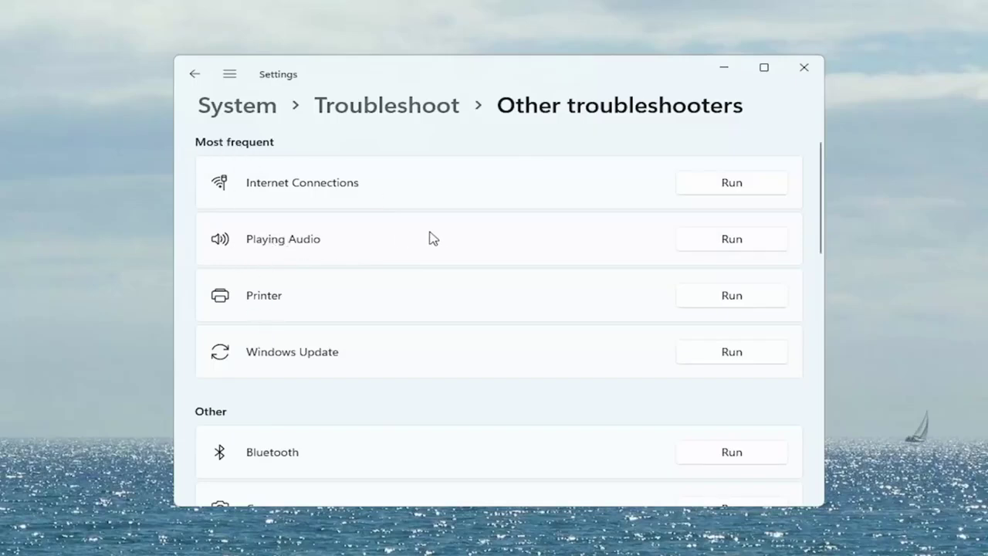
- Run the Playing Audio troubleshooter, declining Audio Enhancements, then close it and Settings
click(733, 240)
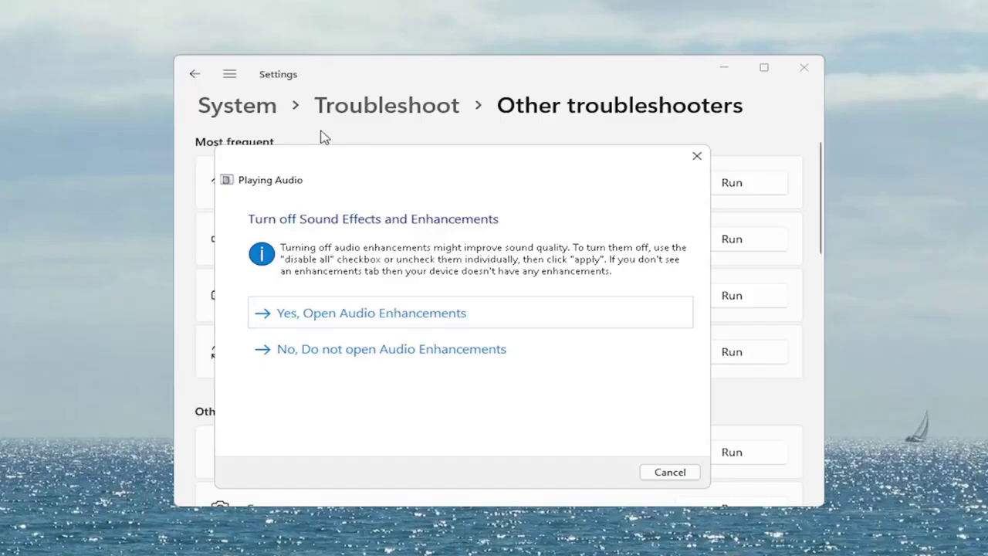
click(349, 358)
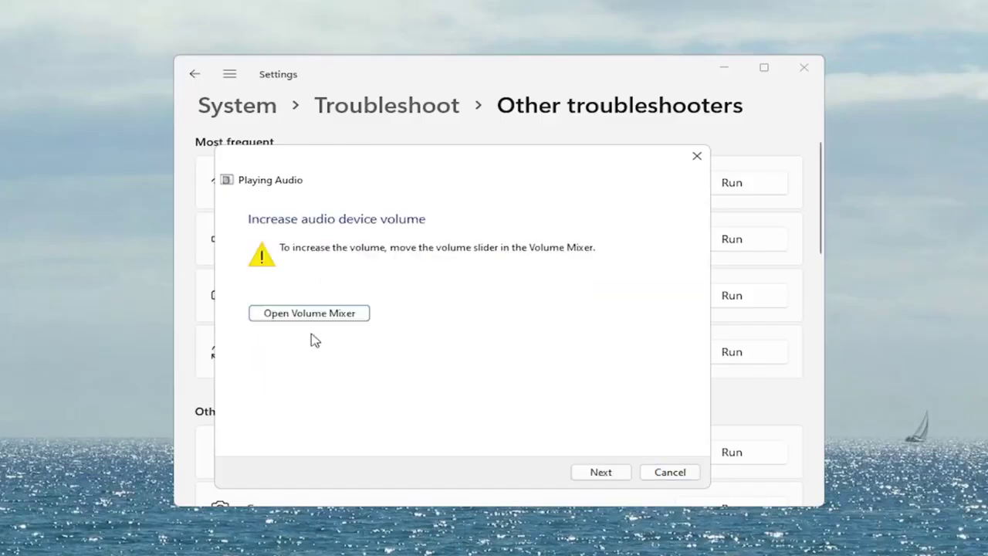
click(594, 472)
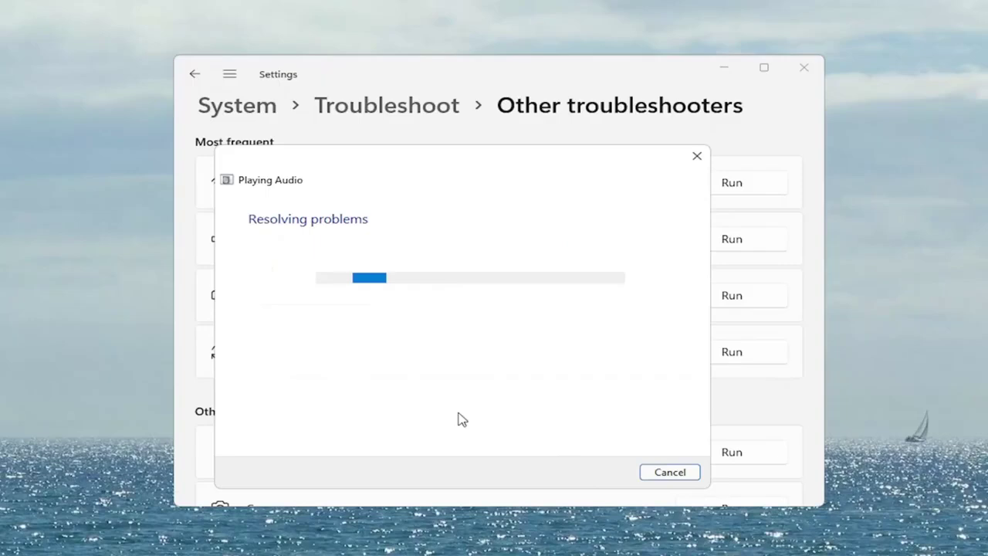
click(670, 473)
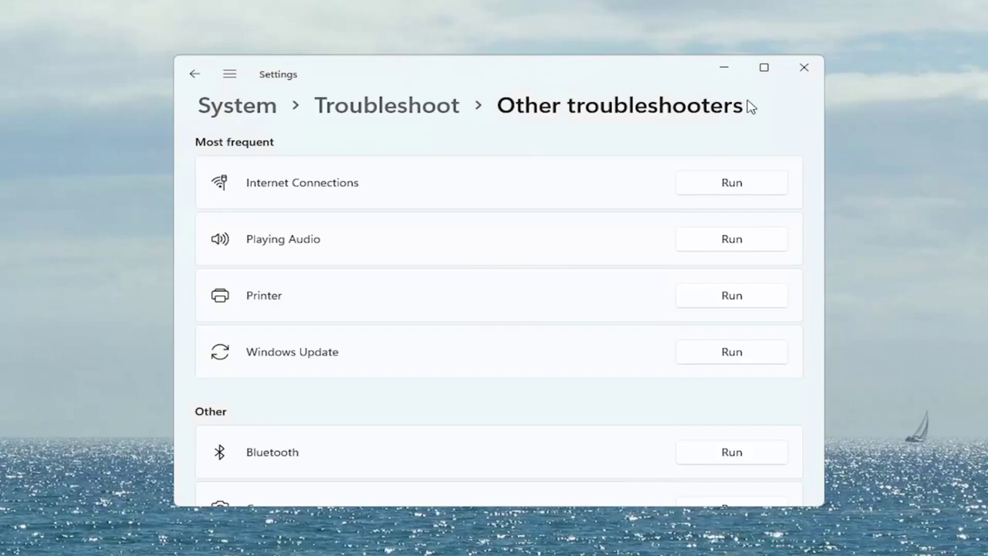
click(804, 69)
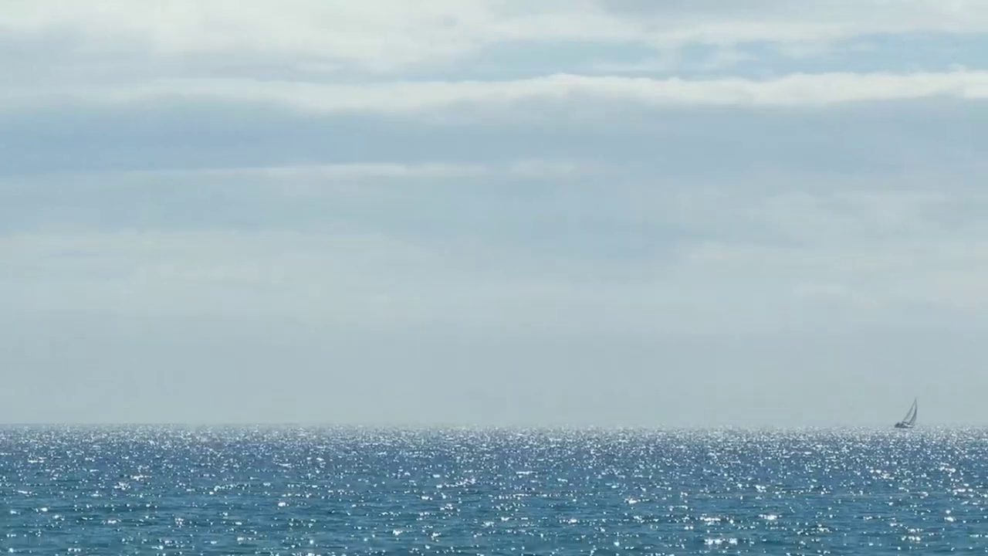